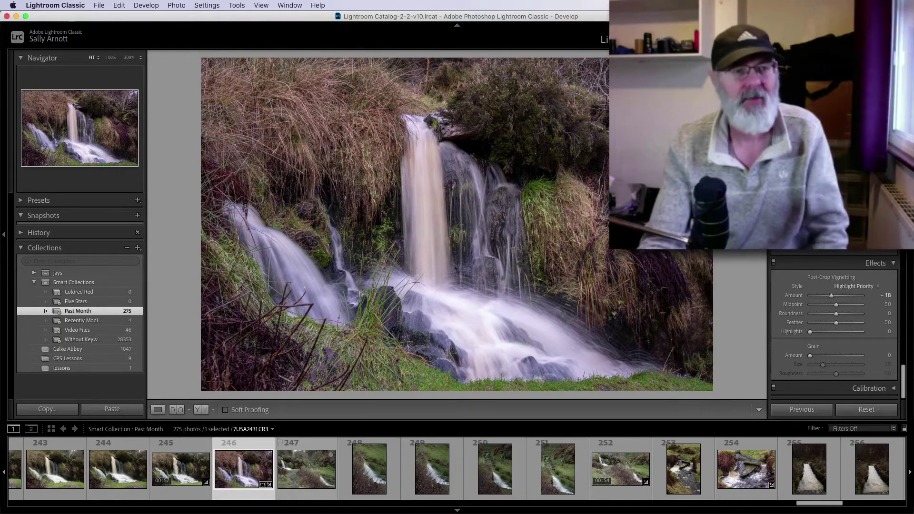
Try to create a new catalog named 2020 in the Pictures folder without replacing the existing one.
{"action": "left_click", "coordinate": [98, 6]}
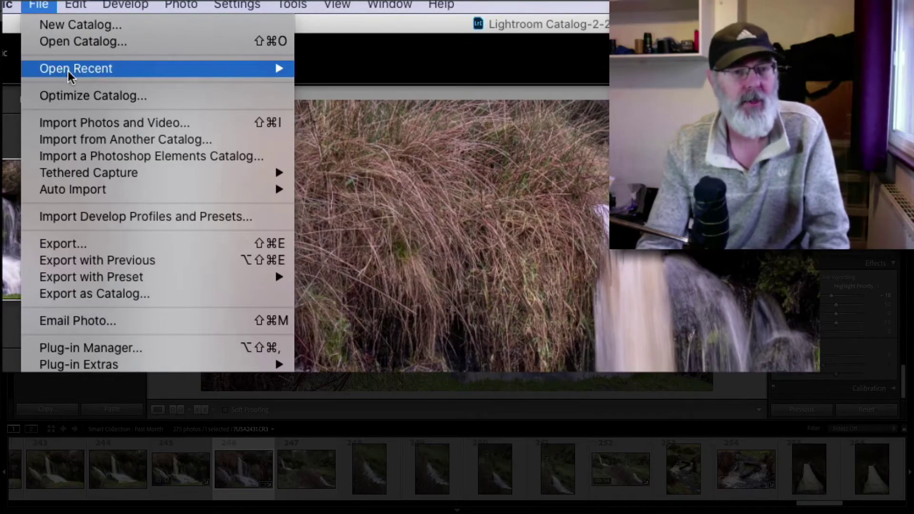
{"action": "mouse_move", "coordinate": [67, 71]}
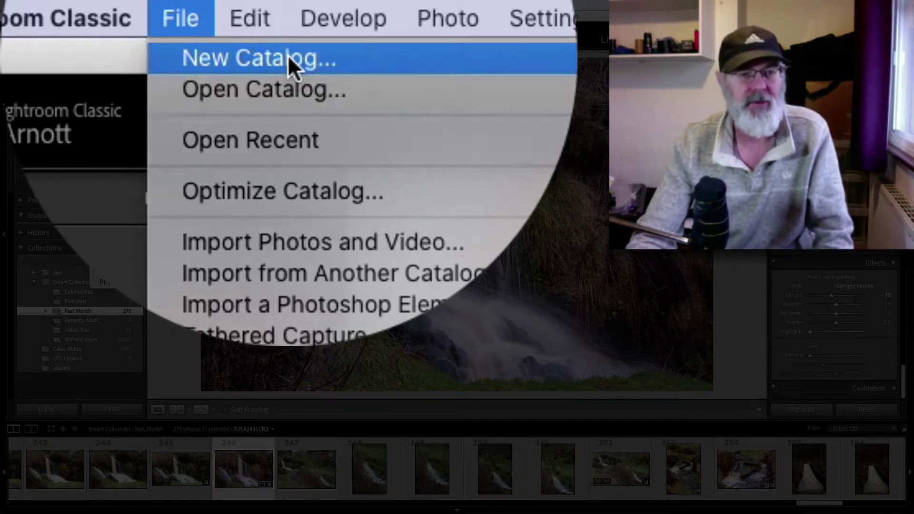
{"action": "left_click", "coordinate": [288, 57]}
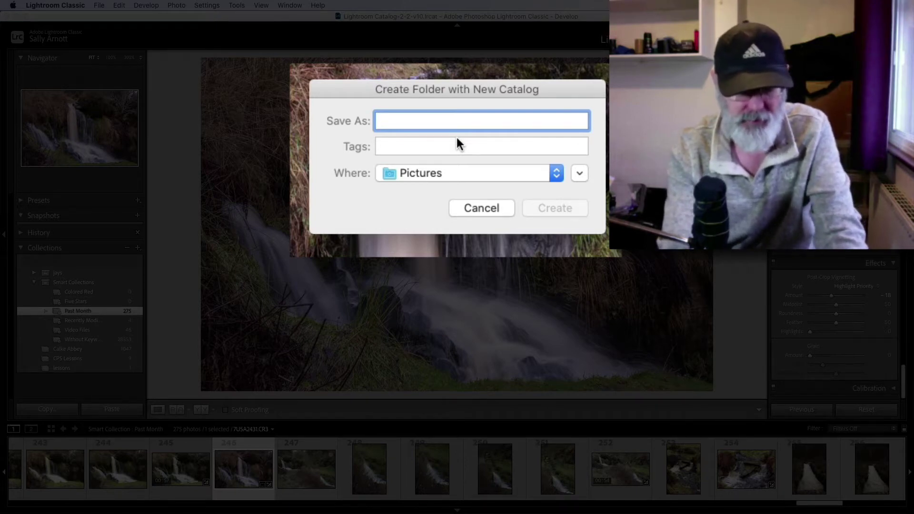
{"action": "type", "text": "20"}
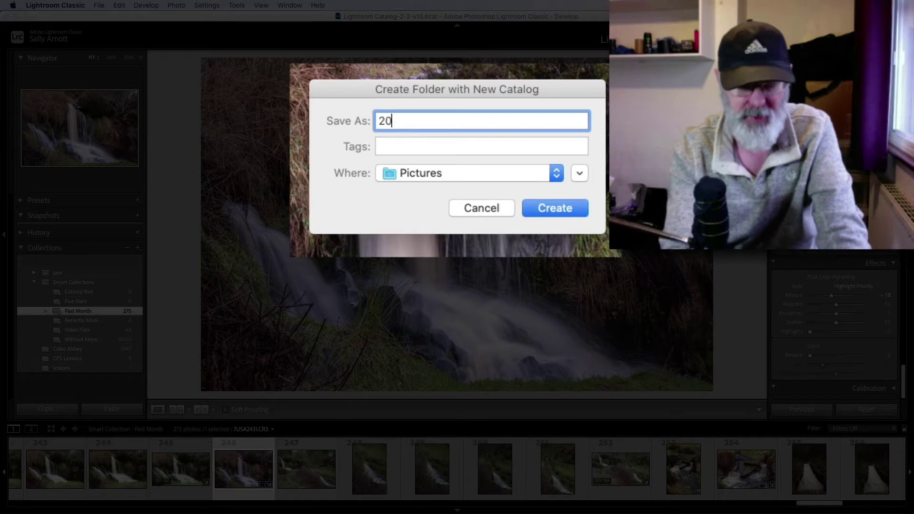
{"action": "type", "text": "20"}
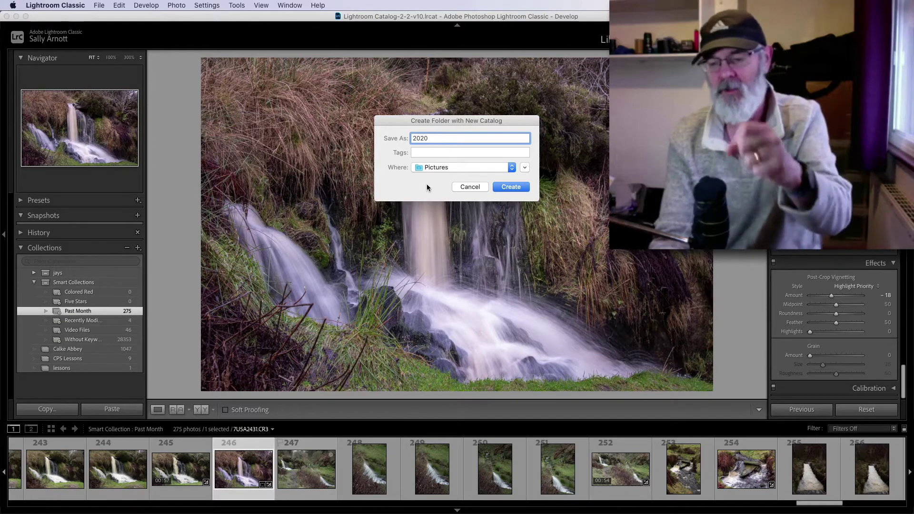
{"action": "left_click", "coordinate": [513, 187]}
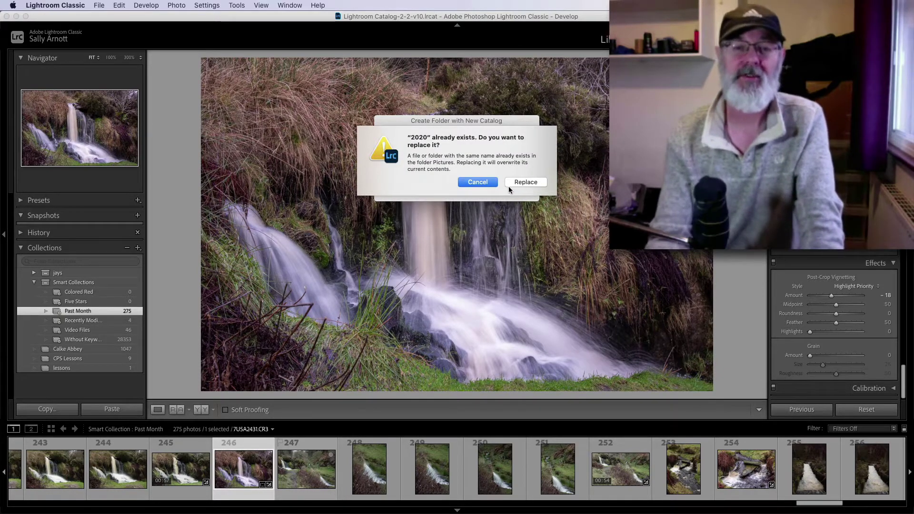
{"action": "left_click", "coordinate": [477, 183]}
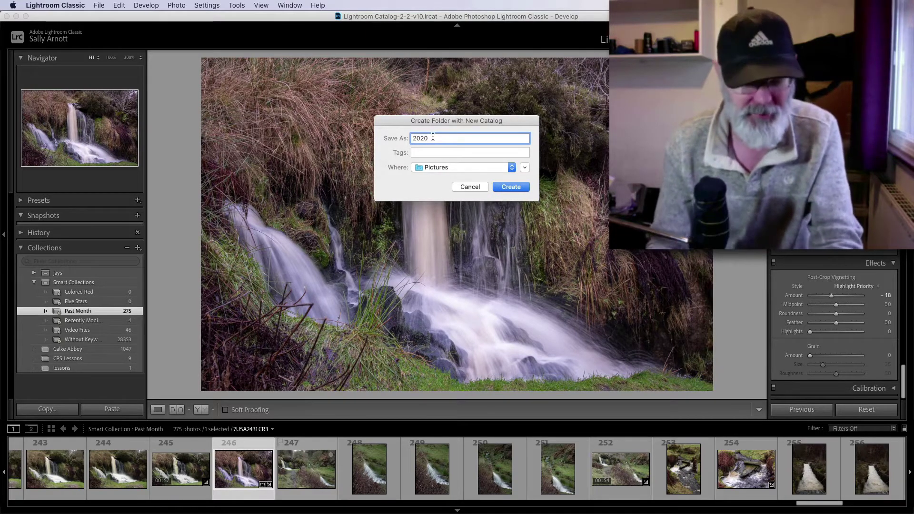
Change the new catalog's name to 2020 test and create it in the Pictures folder.
{"action": "type", "text": "t"}
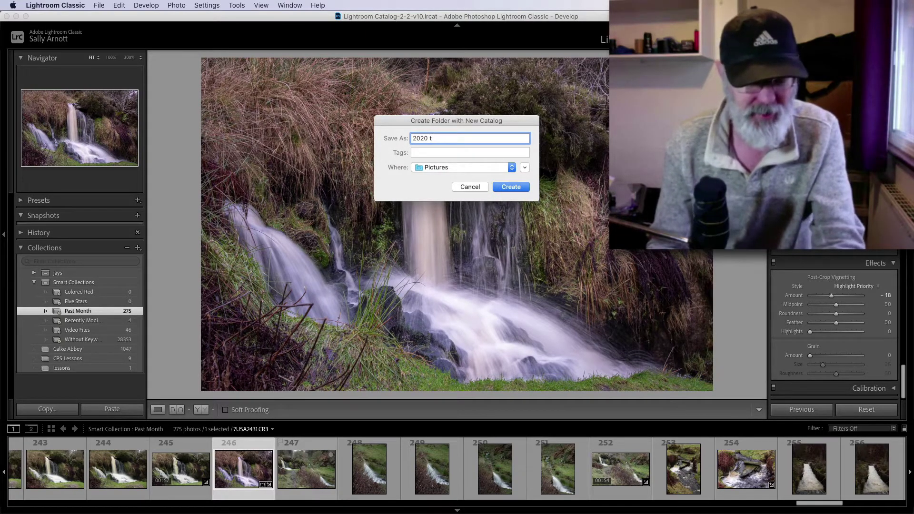
{"action": "type", "text": "est"}
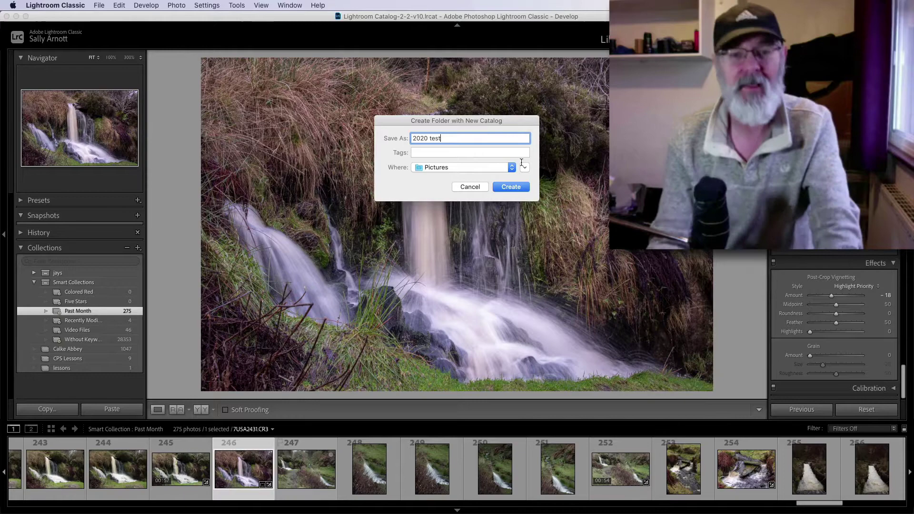
{"action": "left_click", "coordinate": [511, 187]}
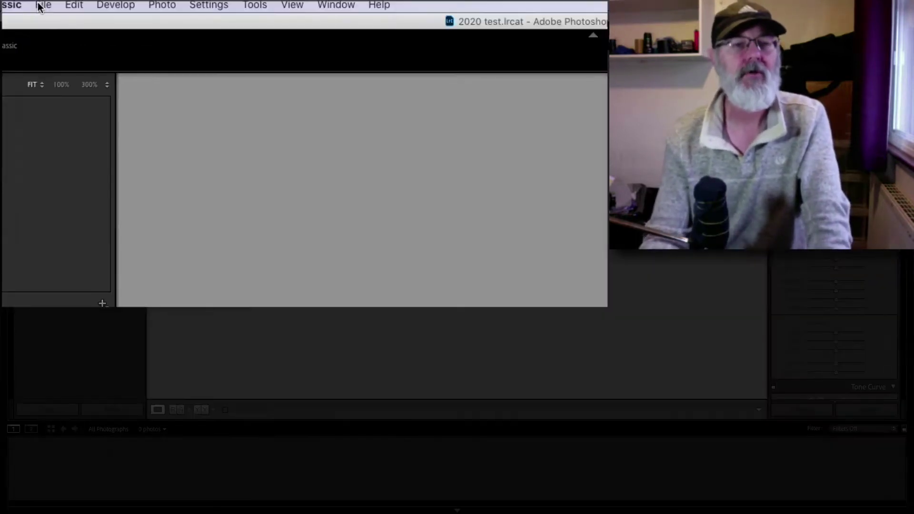
Check the list of recently opened catalogs without switching to another one.
{"action": "left_click", "coordinate": [97, 5]}
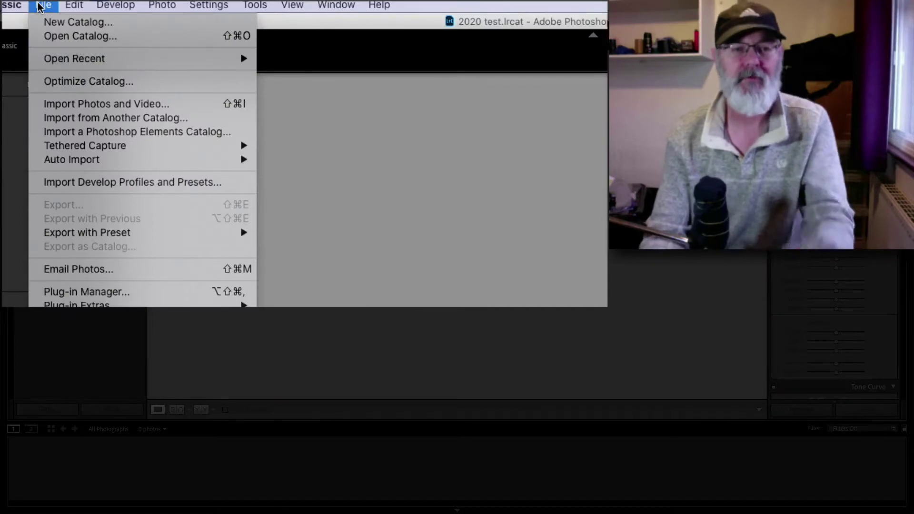
{"action": "mouse_move", "coordinate": [85, 64]}
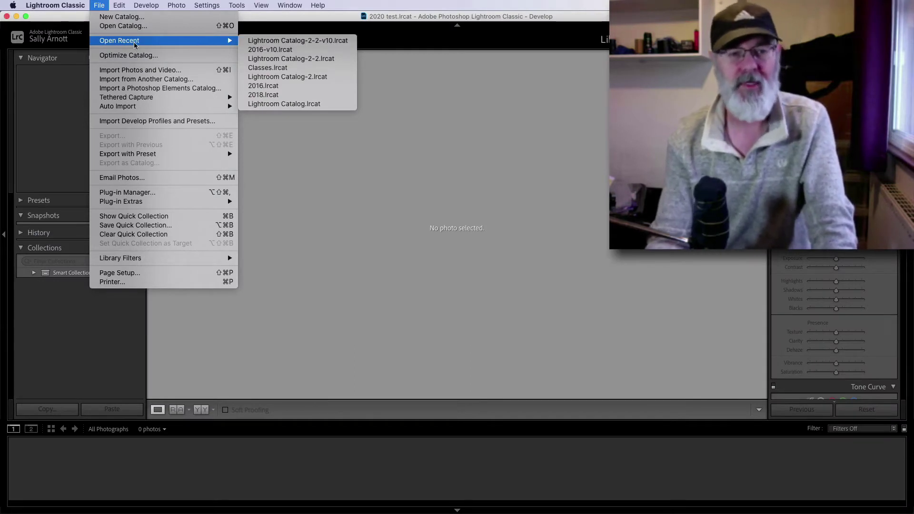
{"action": "mouse_move", "coordinate": [188, 46]}
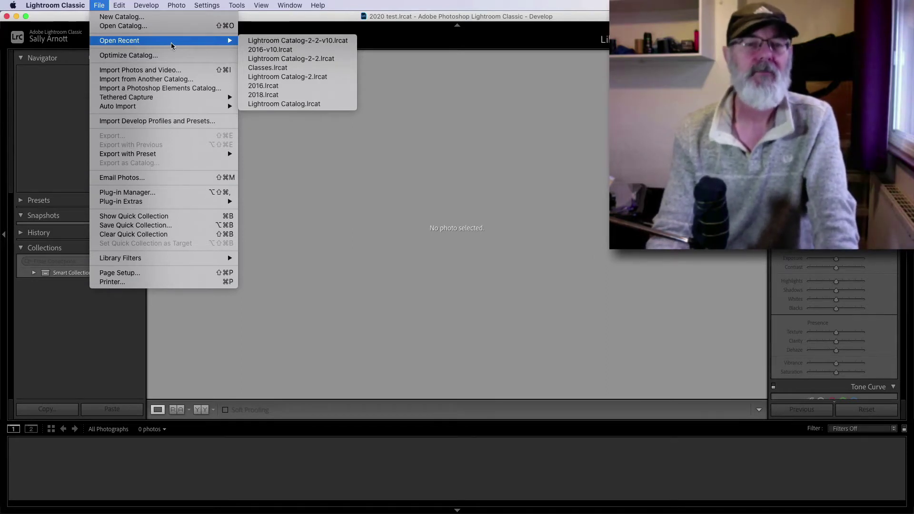
{"action": "left_click", "coordinate": [486, 5]}
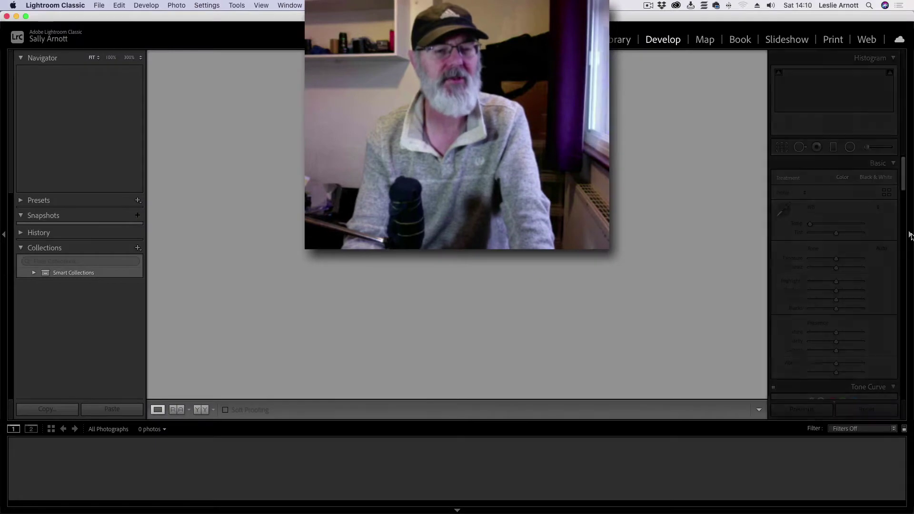
Check which controls can be shown in the toolbar beneath the main view.
{"action": "left_click", "coordinate": [910, 234]}
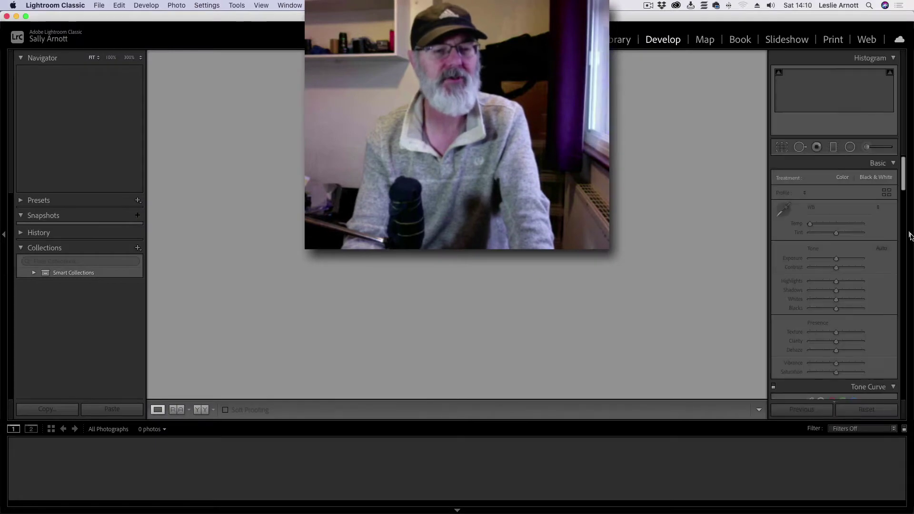
{"action": "left_click", "coordinate": [759, 410]}
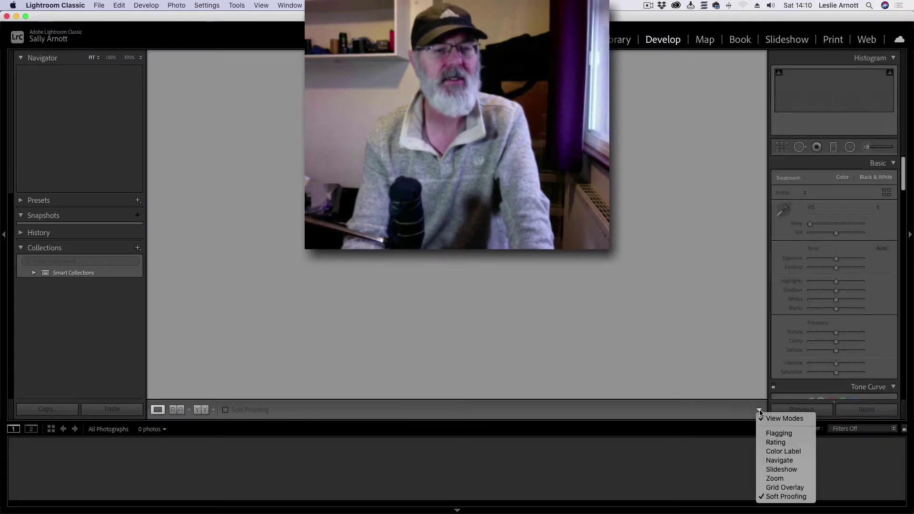
{"action": "left_click", "coordinate": [724, 413]}
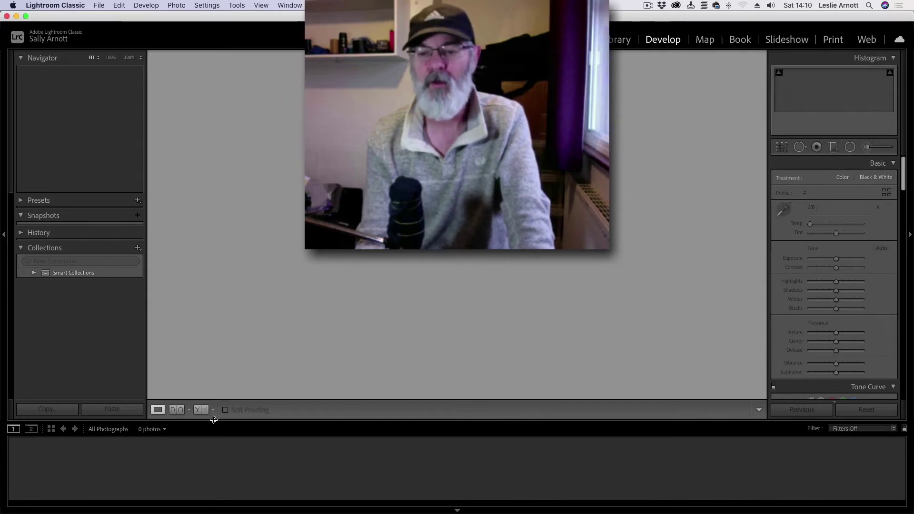
Reduce the filmstrip's height slightly.
{"action": "mouse_move", "coordinate": [214, 419]}
{"action": "left_mouse_down"}
{"action": "mouse_move", "coordinate": [213, 457]}
{"action": "mouse_move", "coordinate": [231, 410]}
{"action": "mouse_move", "coordinate": [230, 426]}
{"action": "left_mouse_up"}
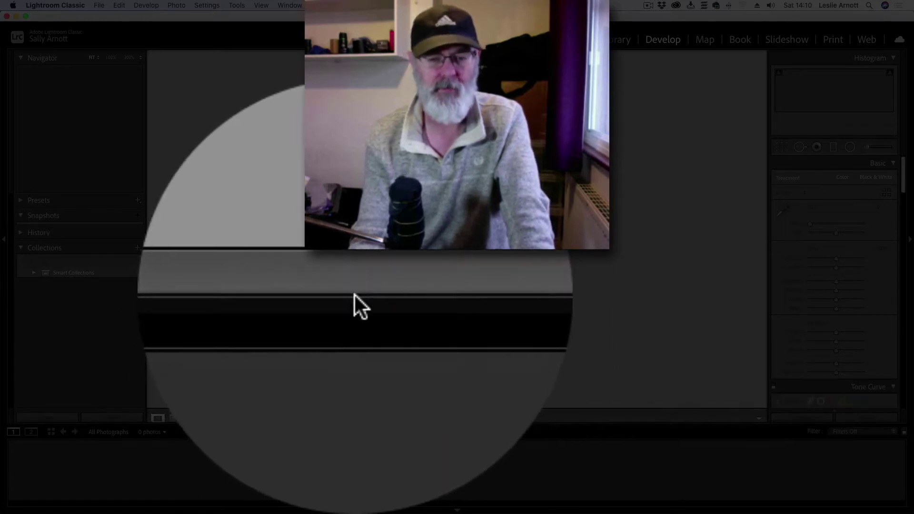
{"action": "left_click_drag", "start_coordinate": [353, 294], "coordinate": [355, 425]}
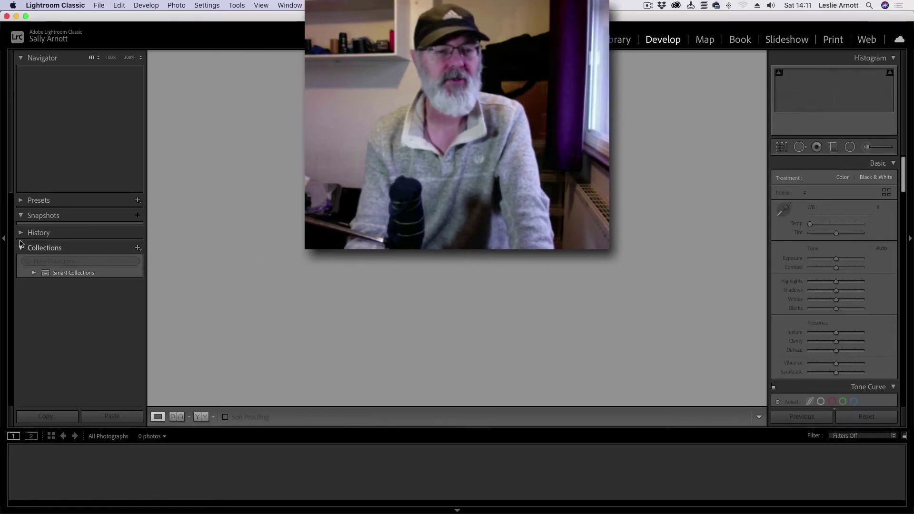
Hide both side panels of the Develop module and bring them both back.
{"action": "left_click", "coordinate": [3, 238]}
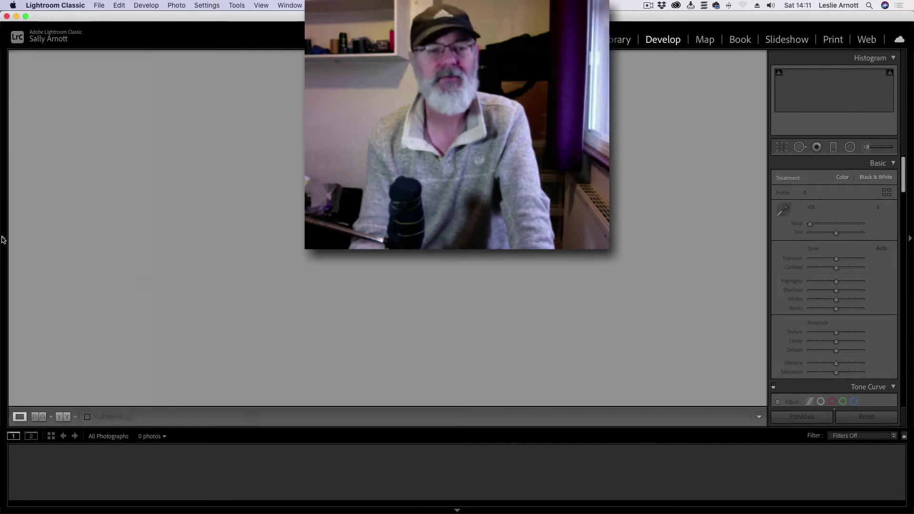
{"action": "mouse_move", "coordinate": [2, 233]}
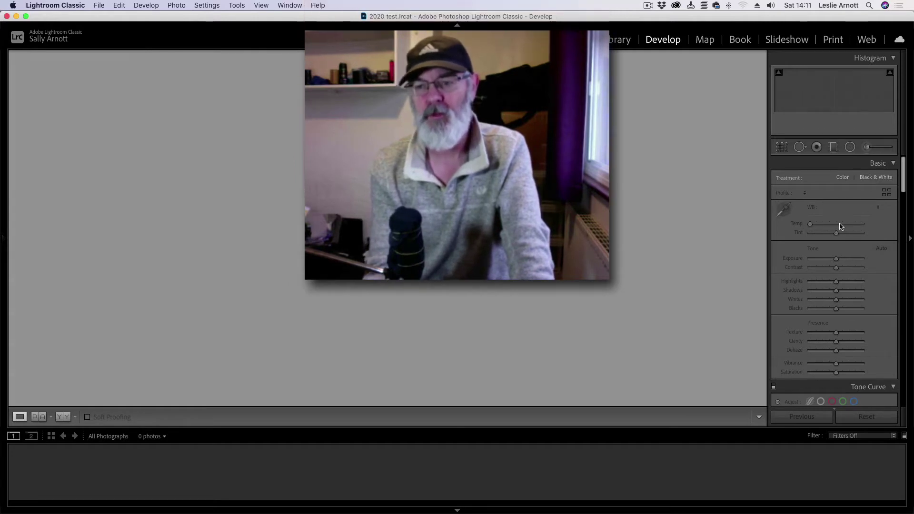
{"action": "left_click", "coordinate": [910, 253]}
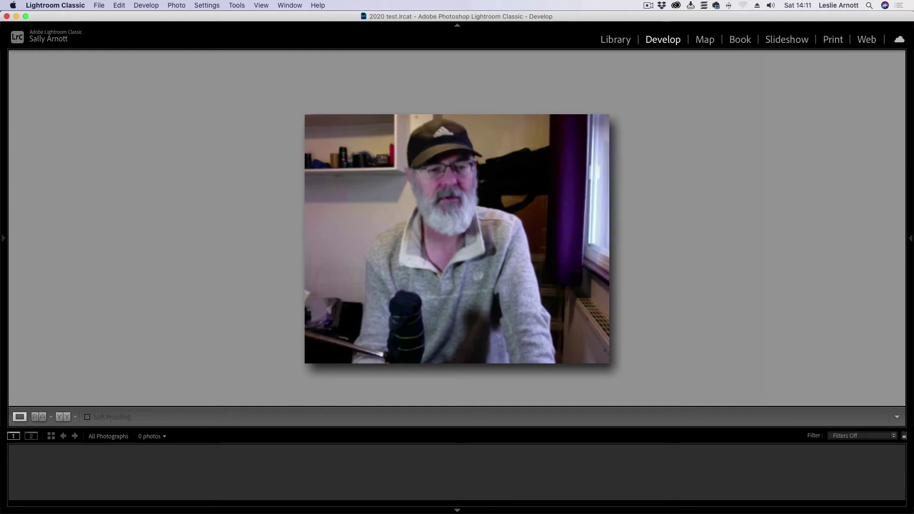
{"action": "left_click", "coordinate": [3, 239]}
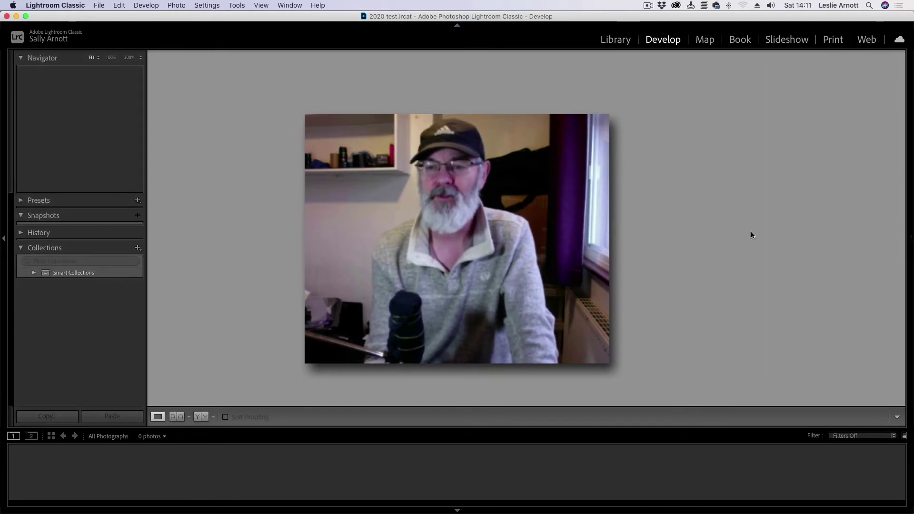
{"action": "left_click", "coordinate": [909, 239]}
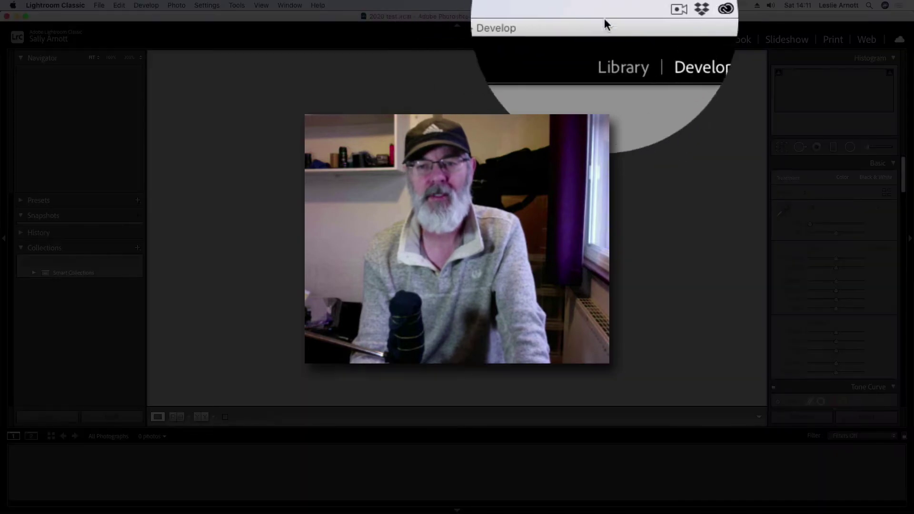
Switch between the Library and Develop modules, finishing in Library.
{"action": "left_click", "coordinate": [621, 40]}
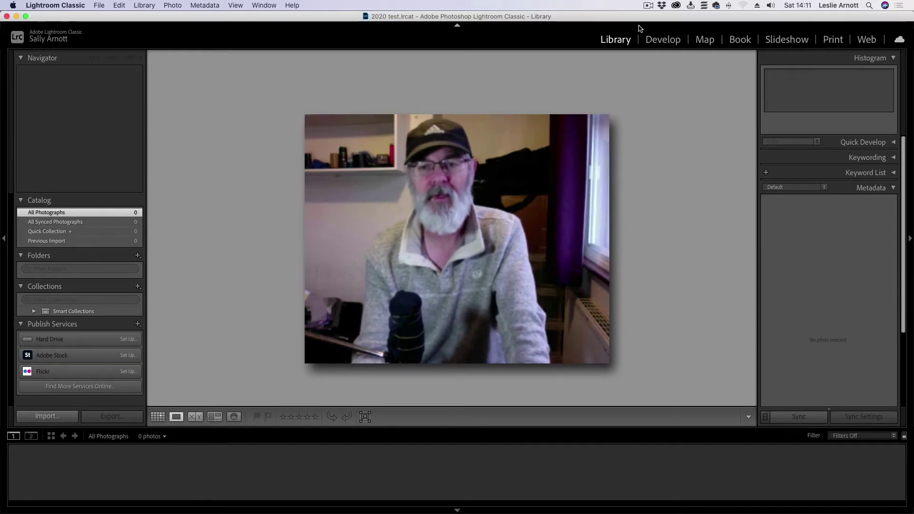
{"action": "left_click", "coordinate": [672, 43]}
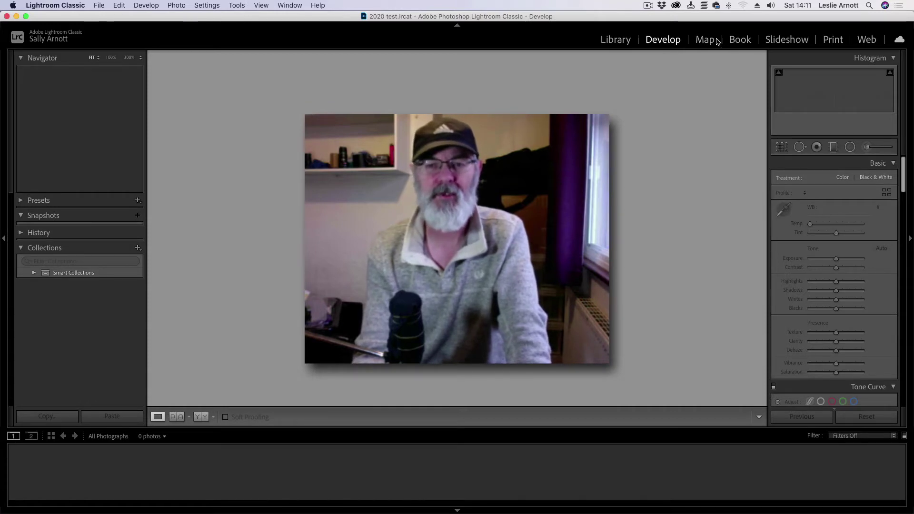
{"action": "left_click", "coordinate": [613, 40]}
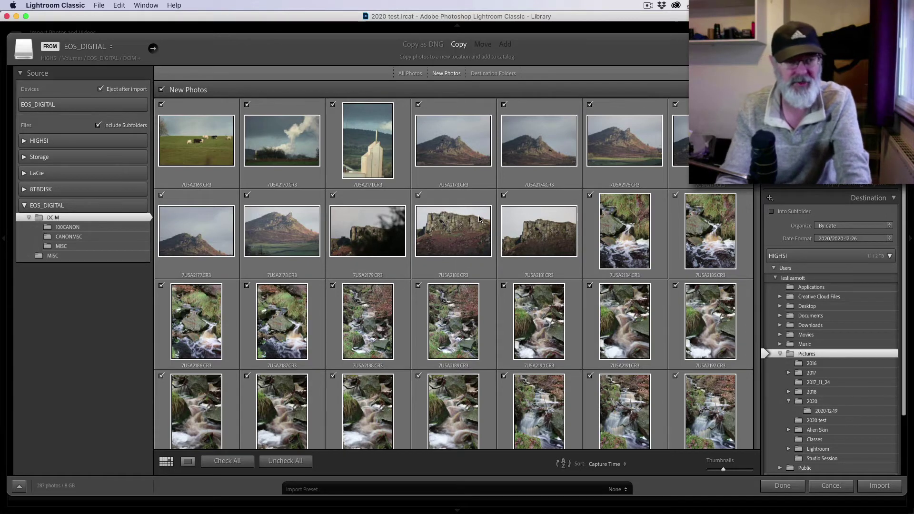
Look through the new photos in the EOS_DIGITAL card's DCIM folder that are offered for import.
{"action": "mouse_move", "coordinate": [479, 219]}
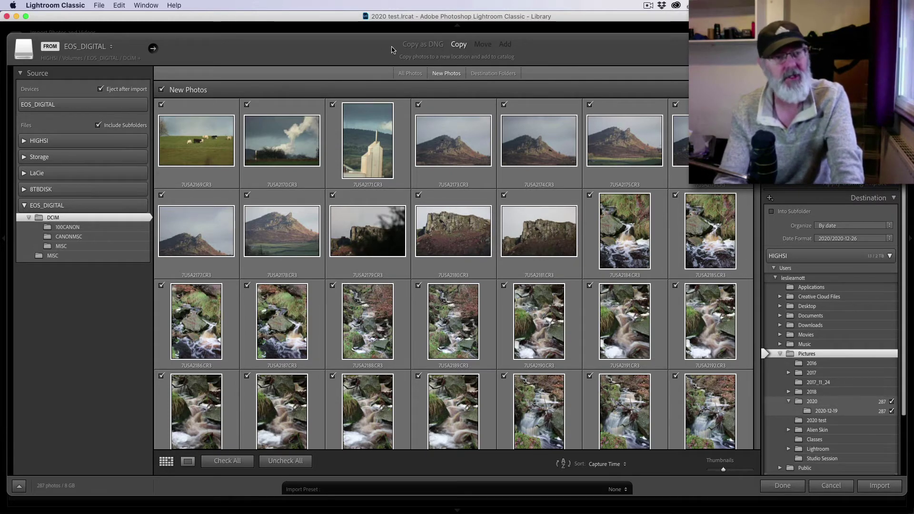
{"action": "right_click", "coordinate": [54, 220]}
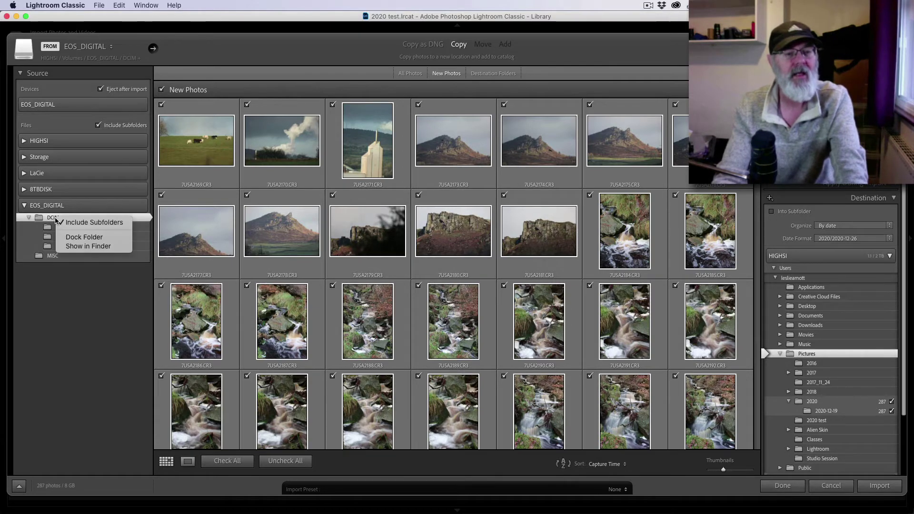
{"action": "left_click", "coordinate": [49, 220]}
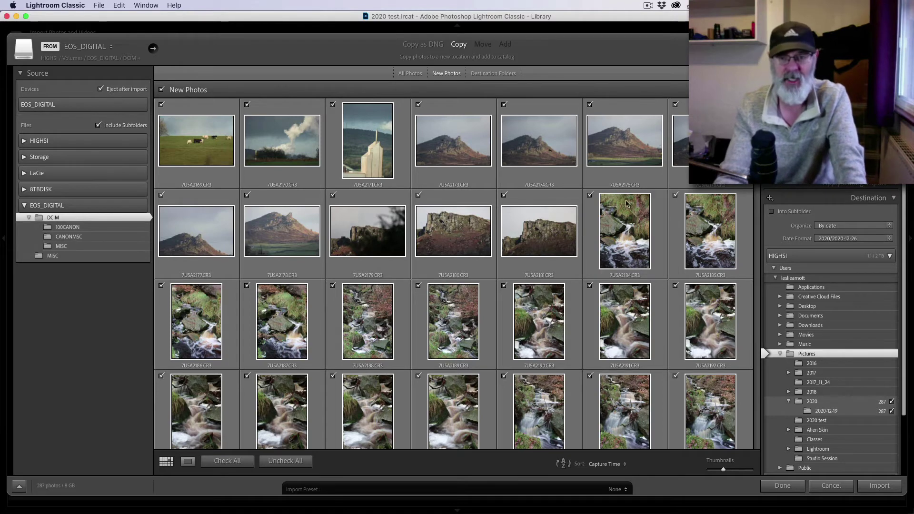
{"action": "scroll", "coordinate": [454, 264], "scroll_direction": "down", "scroll_amount": 3}
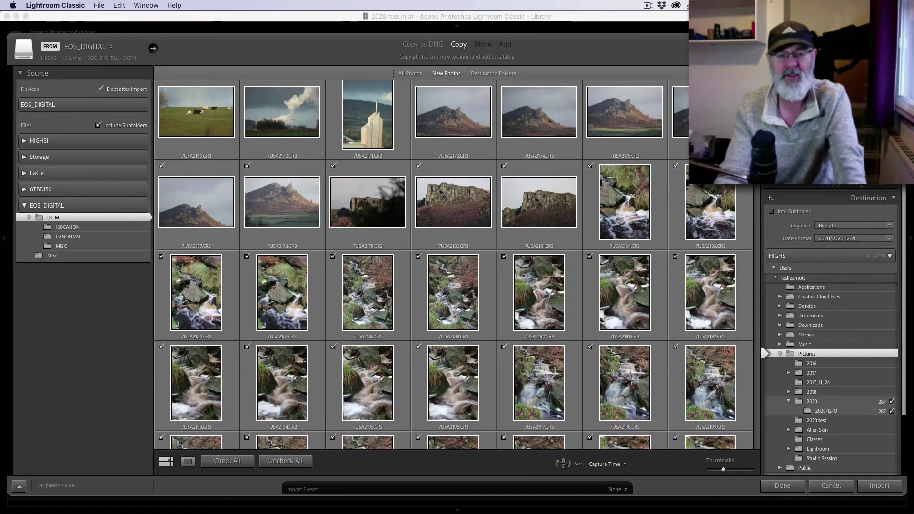
{"action": "scroll", "coordinate": [454, 264], "scroll_direction": "down", "scroll_amount": 5}
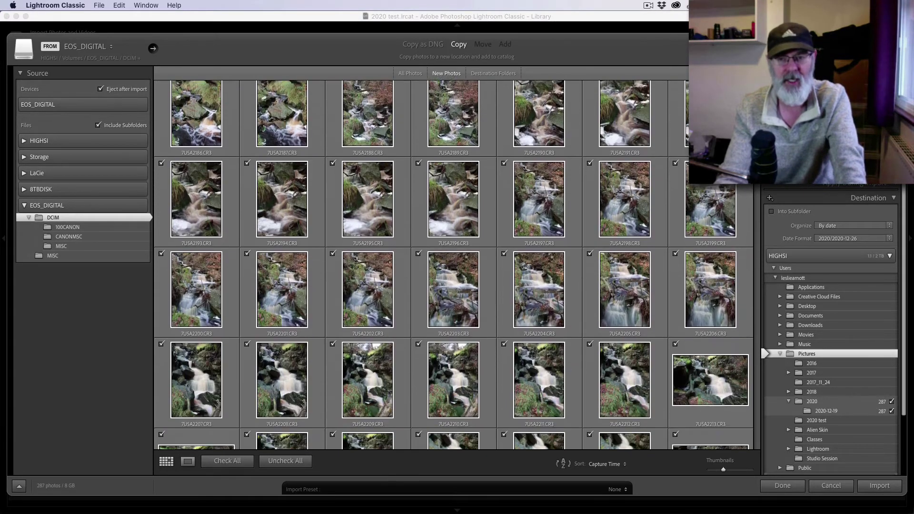
{"action": "scroll", "coordinate": [454, 264], "scroll_direction": "down", "scroll_amount": 5}
{"action": "scroll", "coordinate": [454, 264], "scroll_direction": "up", "scroll_amount": 10}
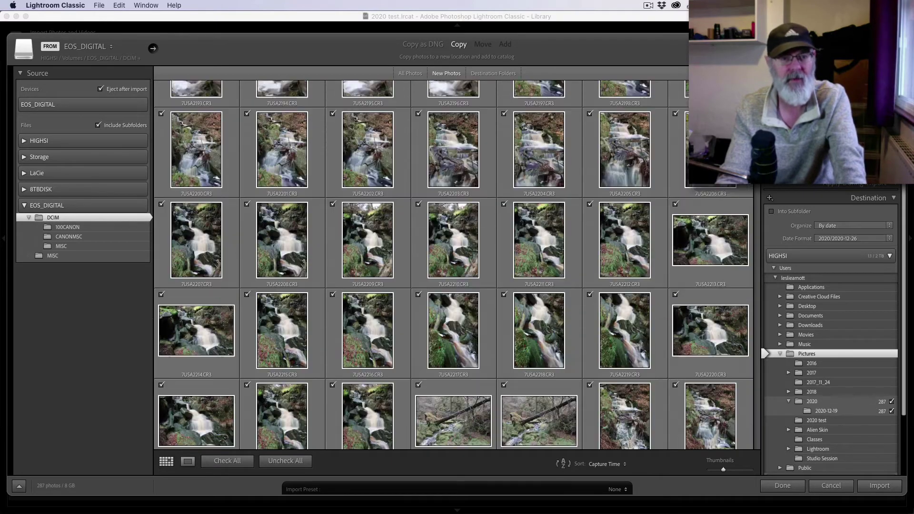
{"action": "scroll", "coordinate": [454, 264], "scroll_direction": "down", "scroll_amount": 10}
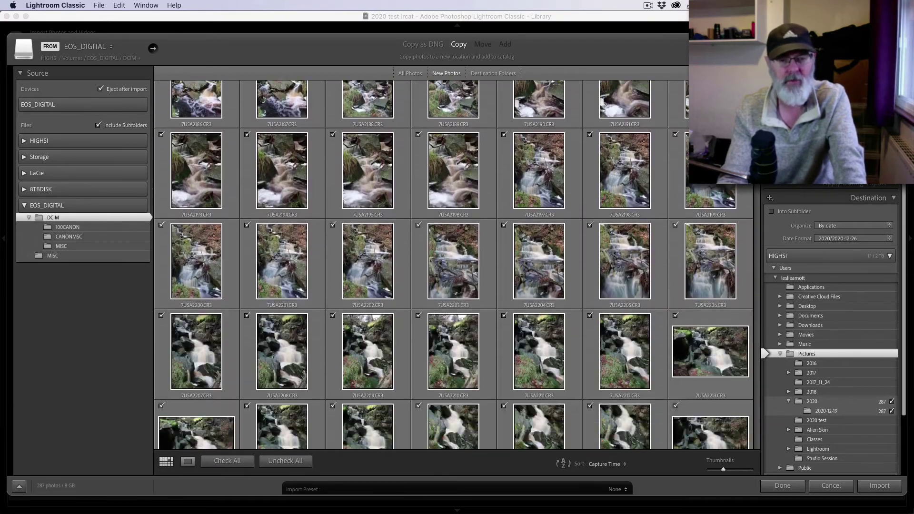
{"action": "scroll", "coordinate": [453, 264], "scroll_direction": "down", "scroll_amount": 8}
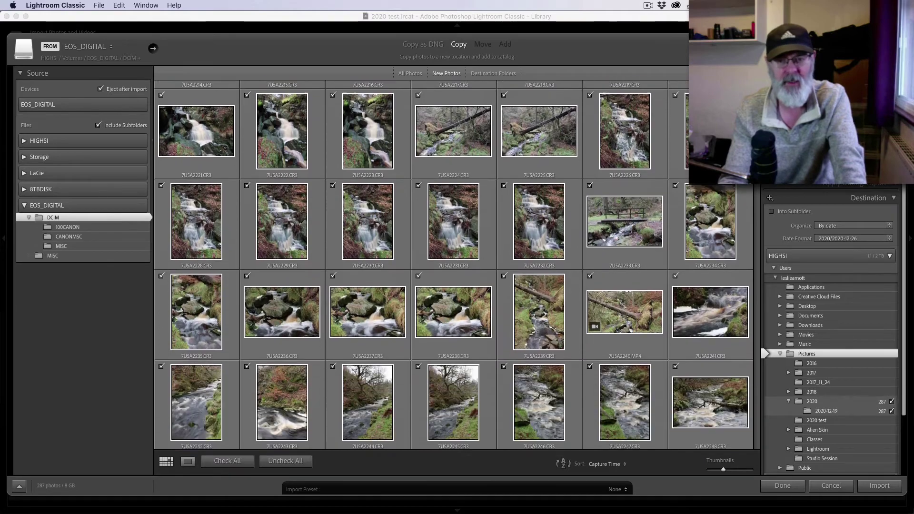
Browse the rest of the card's photos further down the import grid and return to the first ones.
{"action": "scroll", "coordinate": [760, 233], "scroll_direction": "down", "scroll_amount": 15}
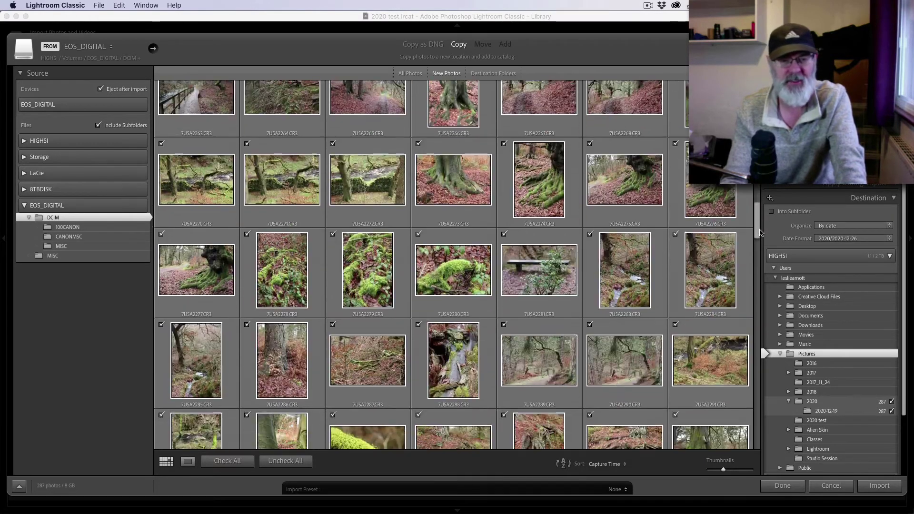
{"action": "left_click_drag", "start_coordinate": [760, 233], "coordinate": [762, 278]}
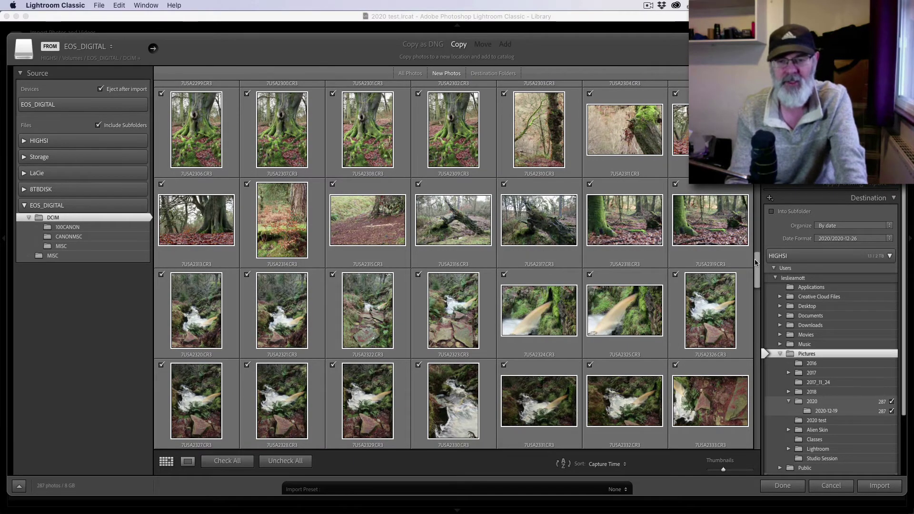
{"action": "left_click_drag", "start_coordinate": [758, 266], "coordinate": [666, 119]}
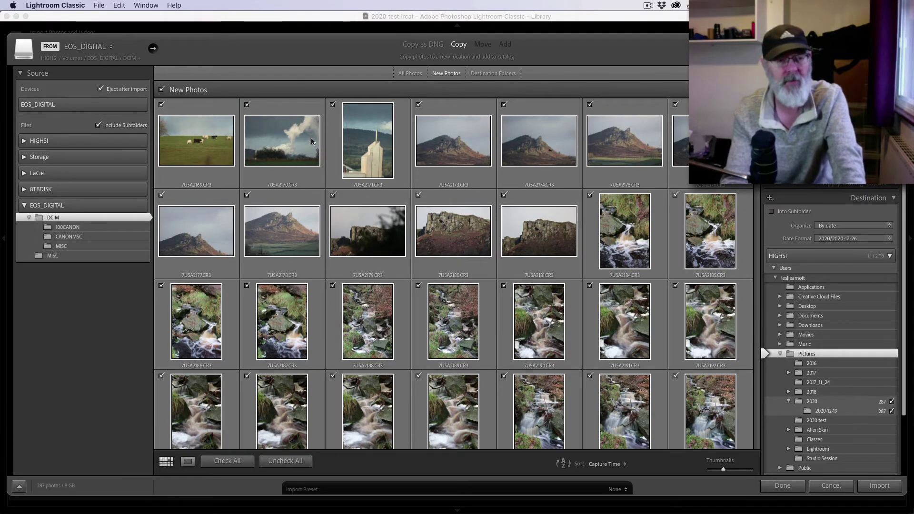
Exclude the first twelve new photos, from the cows in the field through the second rocky crag shot, from the import.
{"action": "left_click", "coordinate": [178, 138]}
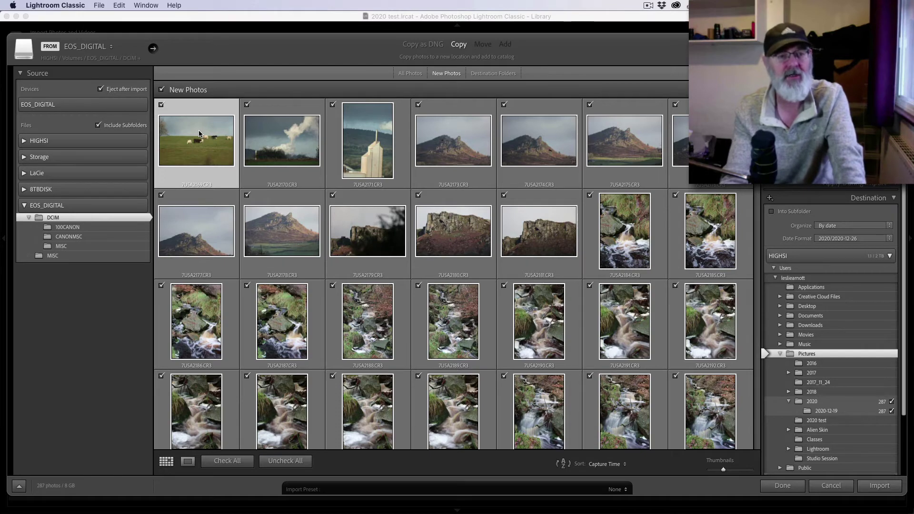
{"action": "left_click", "coordinate": [161, 105]}
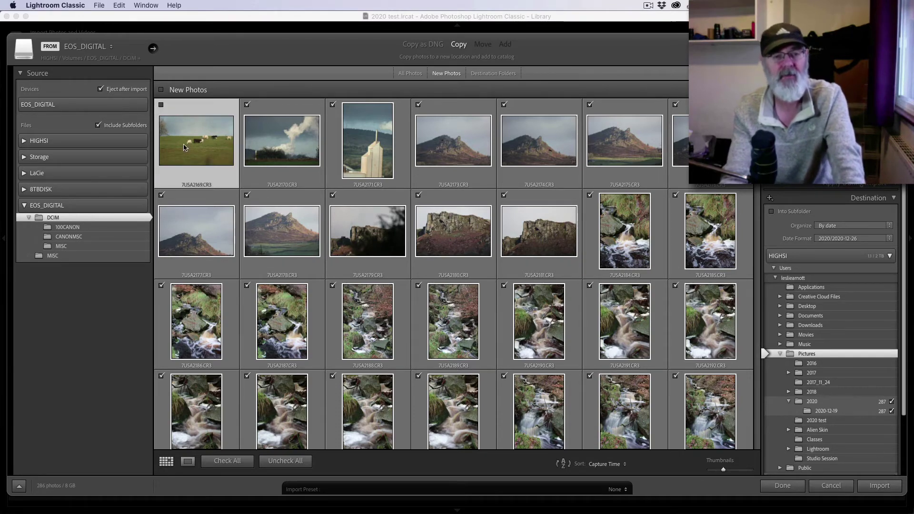
{"action": "left_click", "coordinate": [162, 104]}
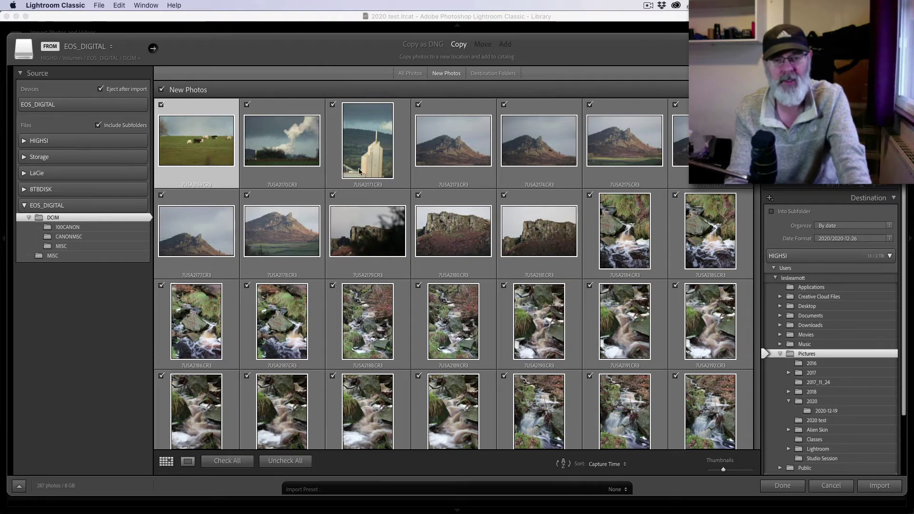
{"action": "left_click", "coordinate": [530, 232], "text": "shift"}
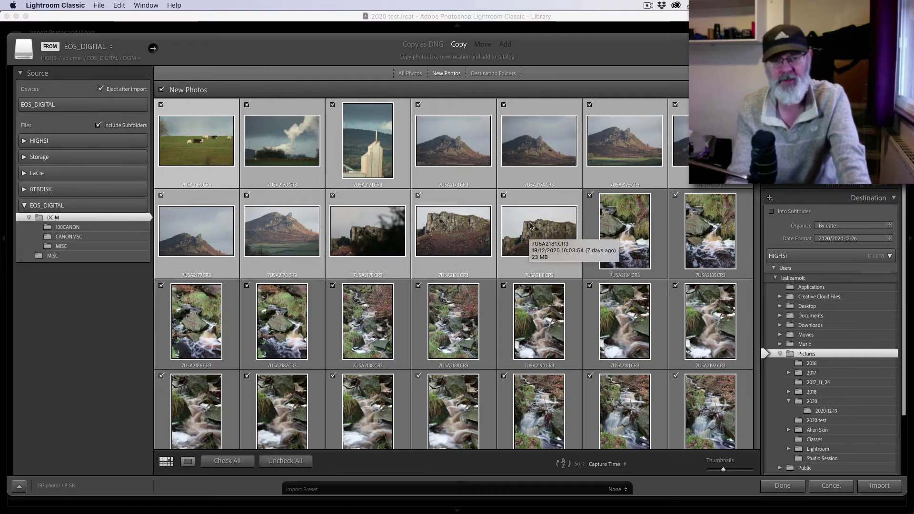
{"action": "left_click", "coordinate": [504, 195]}
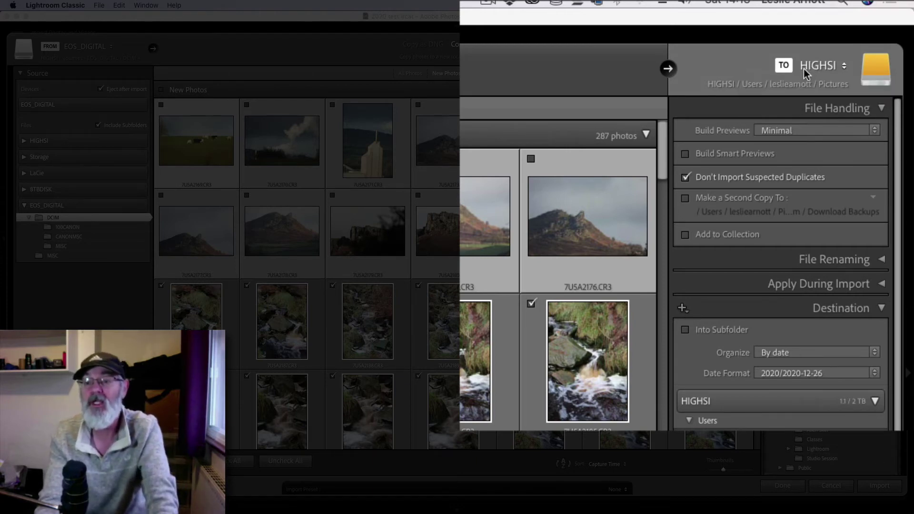
Set the import destination to the 8TBDISK drive by choosing another destination than the Pictures folder.
{"action": "left_click", "coordinate": [842, 67]}
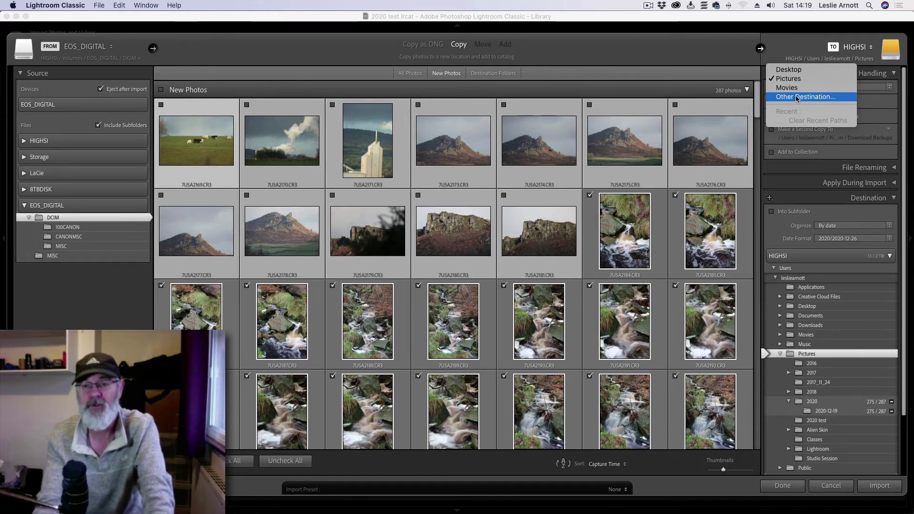
{"action": "left_click", "coordinate": [800, 97]}
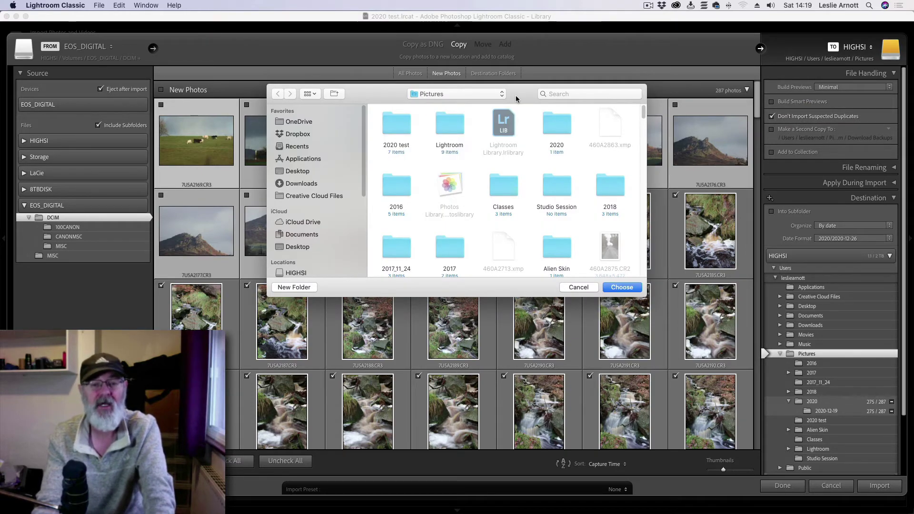
{"action": "left_click_drag", "start_coordinate": [515, 95], "coordinate": [585, 102]}
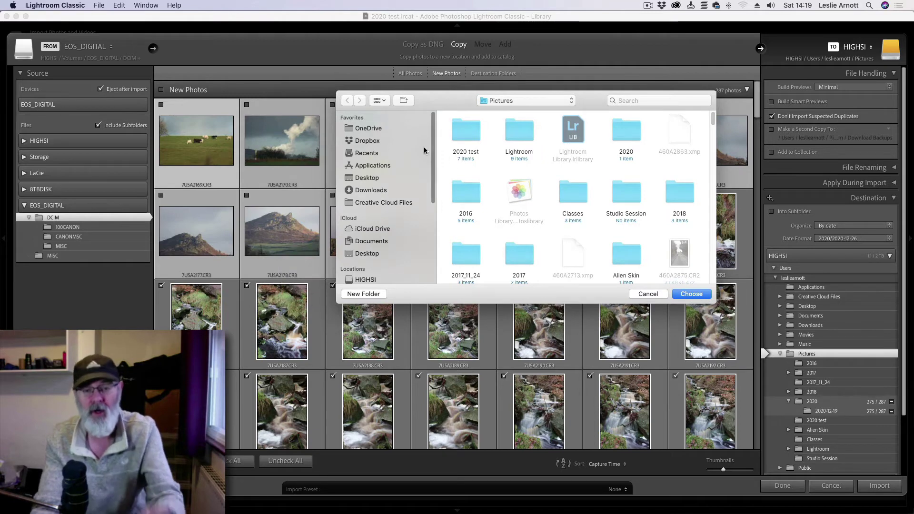
{"action": "scroll", "coordinate": [431, 148], "scroll_direction": "down", "scroll_amount": 3}
{"action": "scroll", "coordinate": [430, 183], "scroll_direction": "down", "scroll_amount": 5}
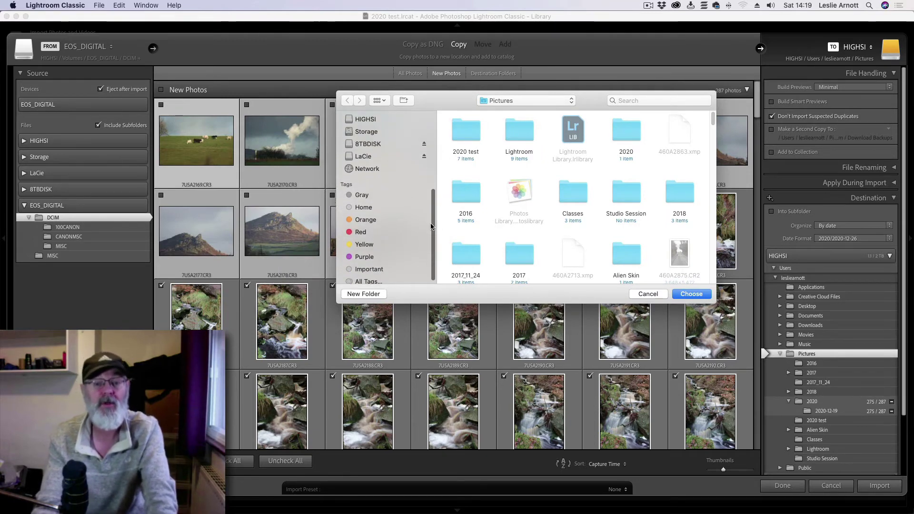
{"action": "scroll", "coordinate": [428, 188], "scroll_direction": "up", "scroll_amount": 4}
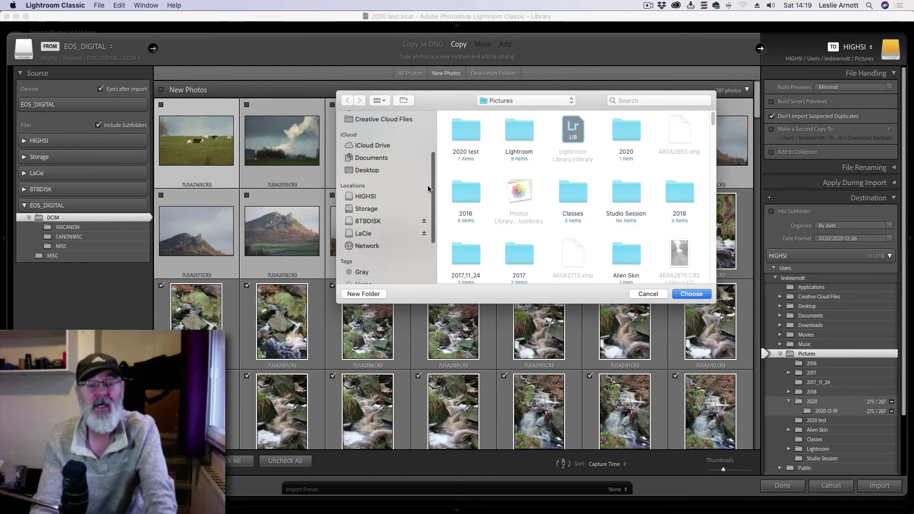
{"action": "left_click", "coordinate": [360, 221]}
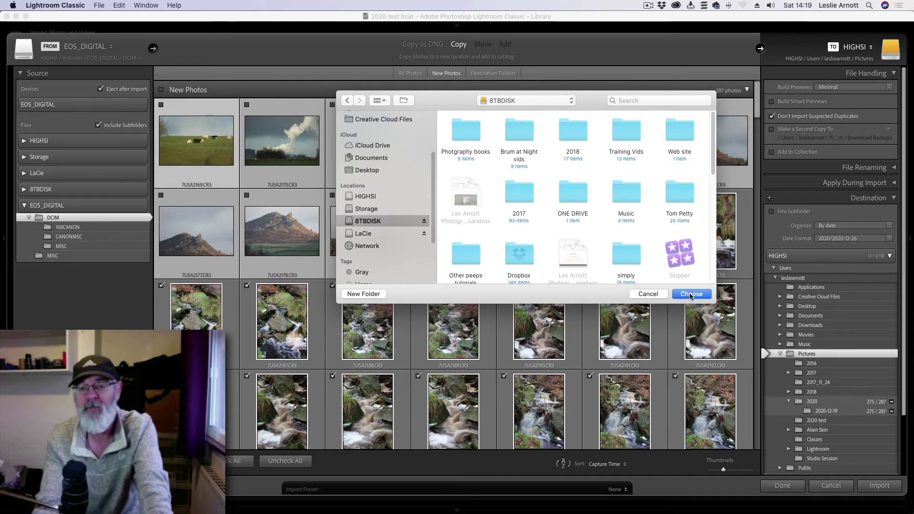
{"action": "left_click", "coordinate": [690, 294]}
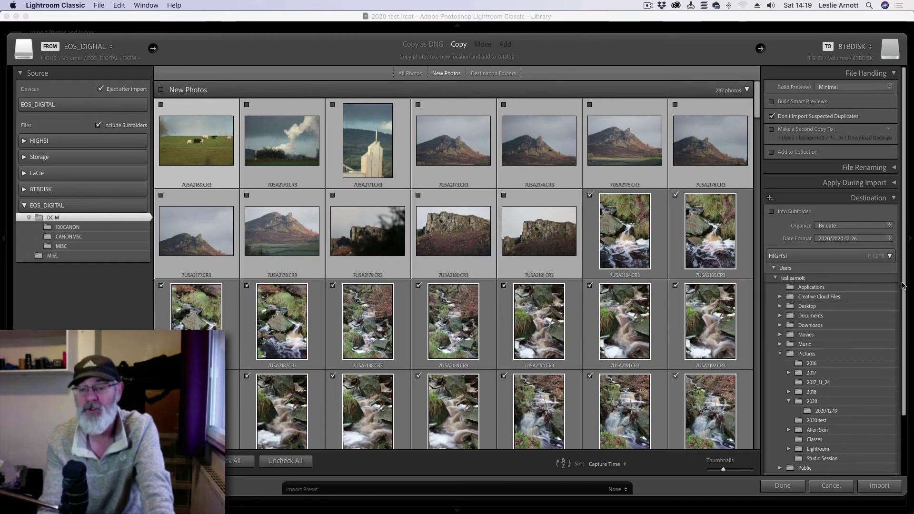
Expand the 2017 folder and the 8TBDISK drive in the destination tree, and import the checked photos.
{"action": "scroll", "coordinate": [903, 285], "scroll_direction": "down", "scroll_amount": 3}
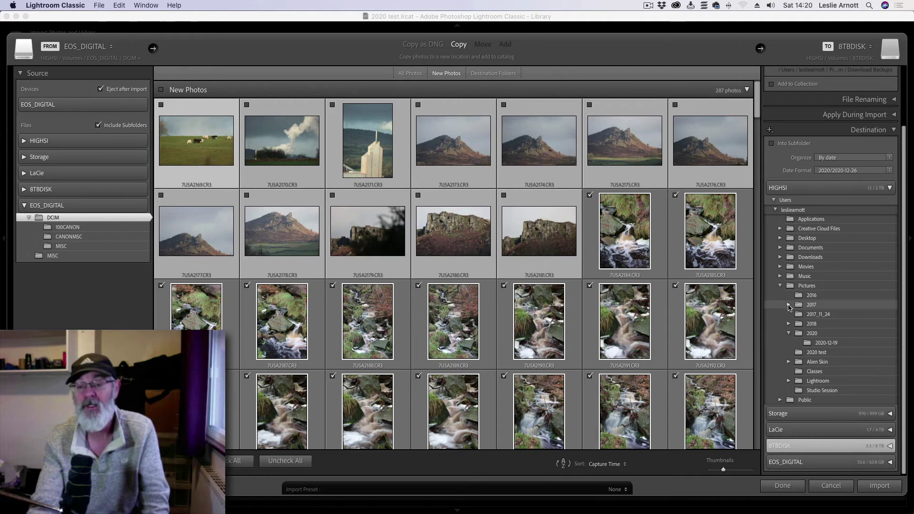
{"action": "left_click", "coordinate": [788, 304]}
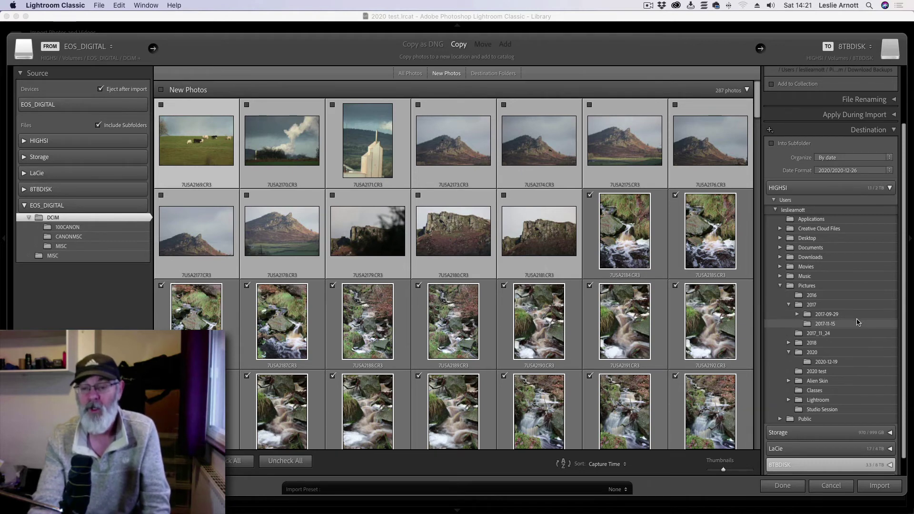
{"action": "left_click", "coordinate": [819, 467]}
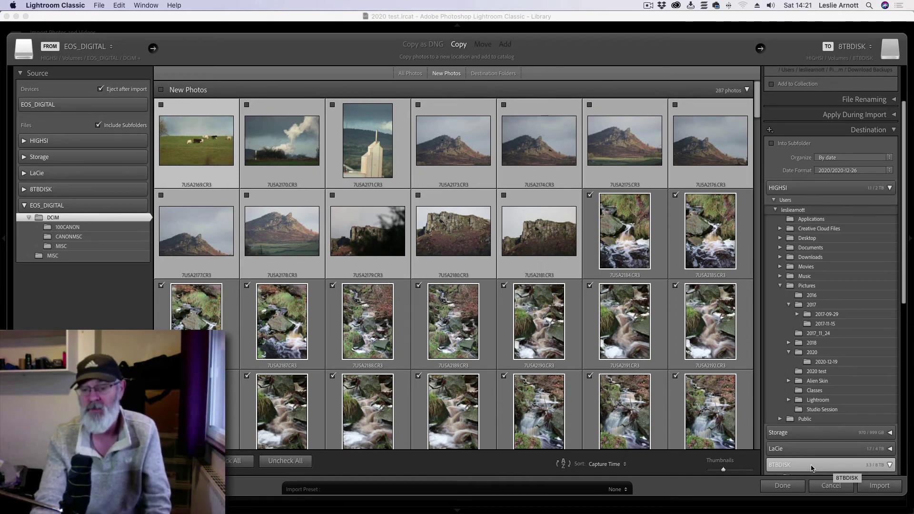
{"action": "left_click", "coordinate": [878, 486]}
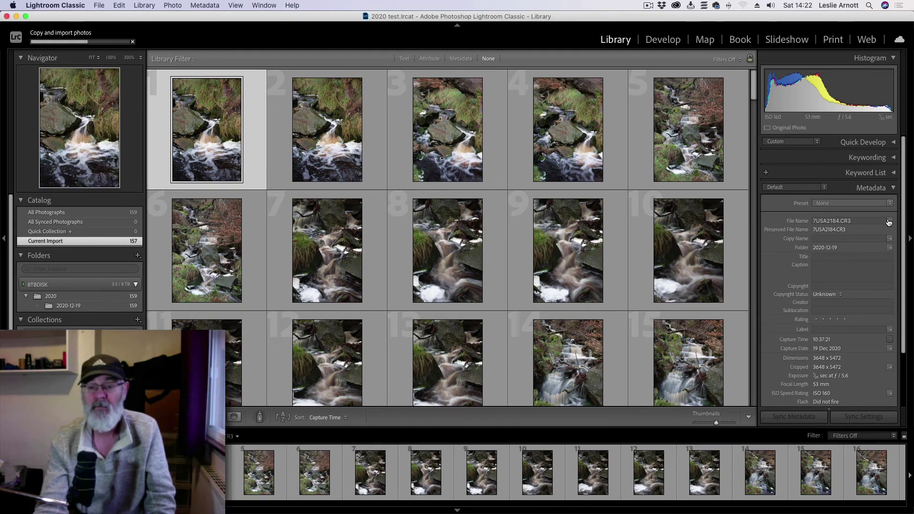
Review the first photo's metadata and look through the imported photos in the Library grid to the last one.
{"action": "scroll", "coordinate": [890, 266], "scroll_direction": "down", "scroll_amount": 3}
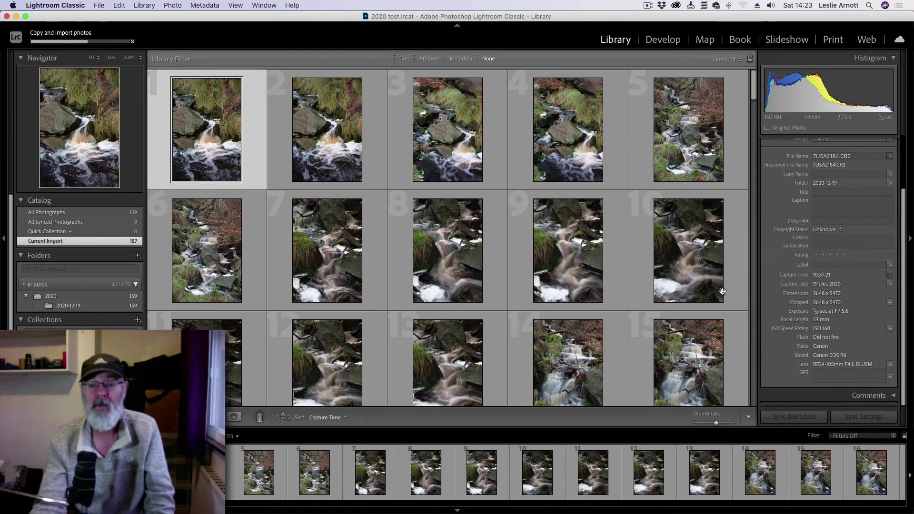
{"action": "left_click_drag", "start_coordinate": [754, 87], "coordinate": [756, 400]}
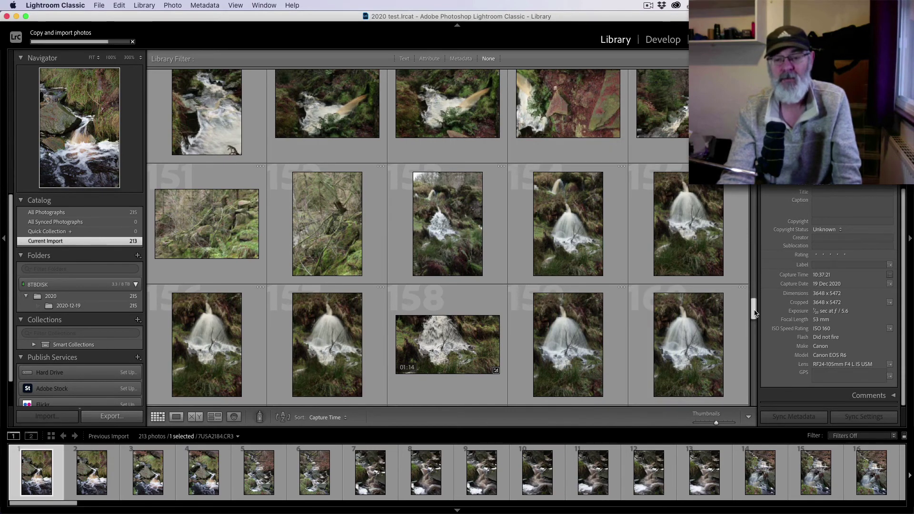
{"action": "left_click_drag", "start_coordinate": [754, 313], "coordinate": [753, 398]}
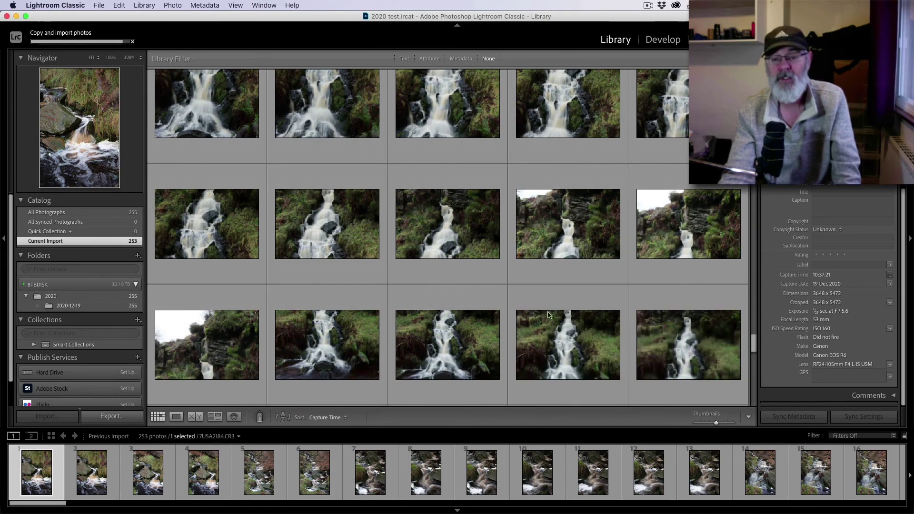
{"action": "left_click_drag", "start_coordinate": [754, 346], "coordinate": [756, 404]}
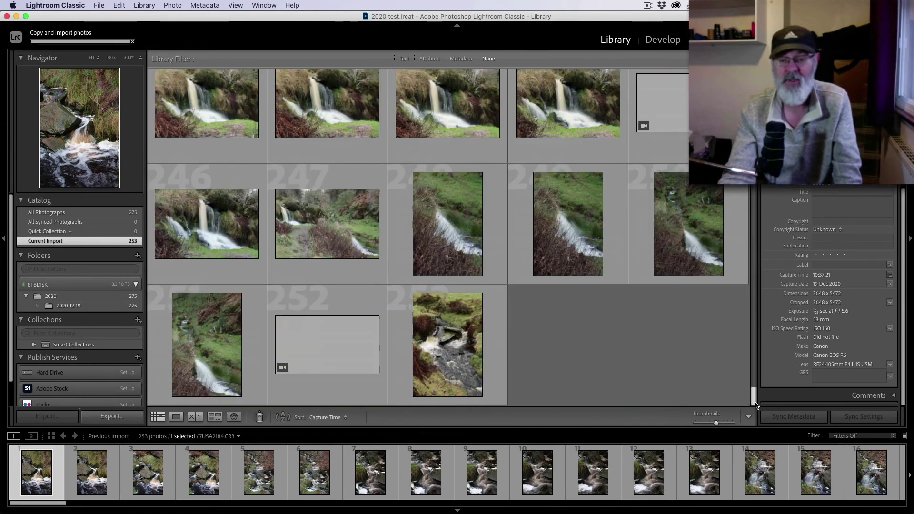
{"action": "scroll", "coordinate": [676, 364], "scroll_direction": "down", "scroll_amount": 5}
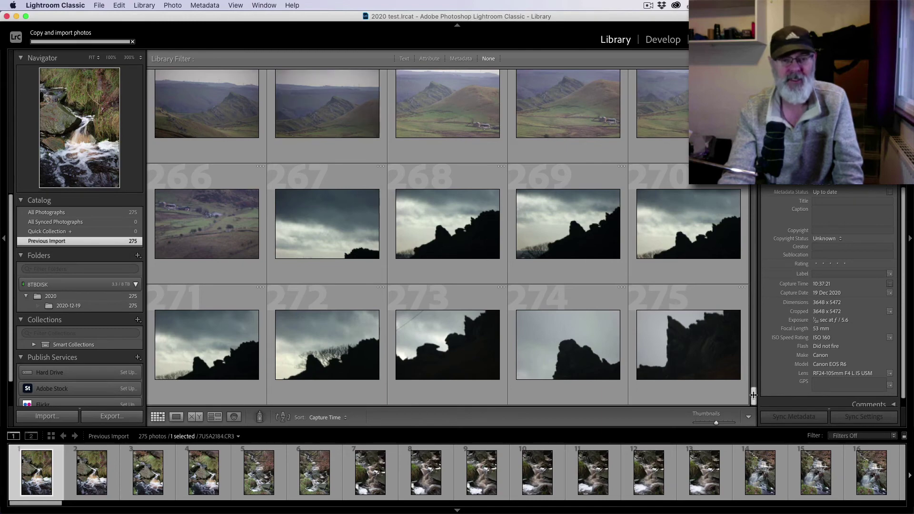
{"action": "scroll", "coordinate": [754, 397], "scroll_direction": "up", "scroll_amount": 2}
{"action": "scroll", "coordinate": [753, 396], "scroll_direction": "up", "scroll_amount": 6}
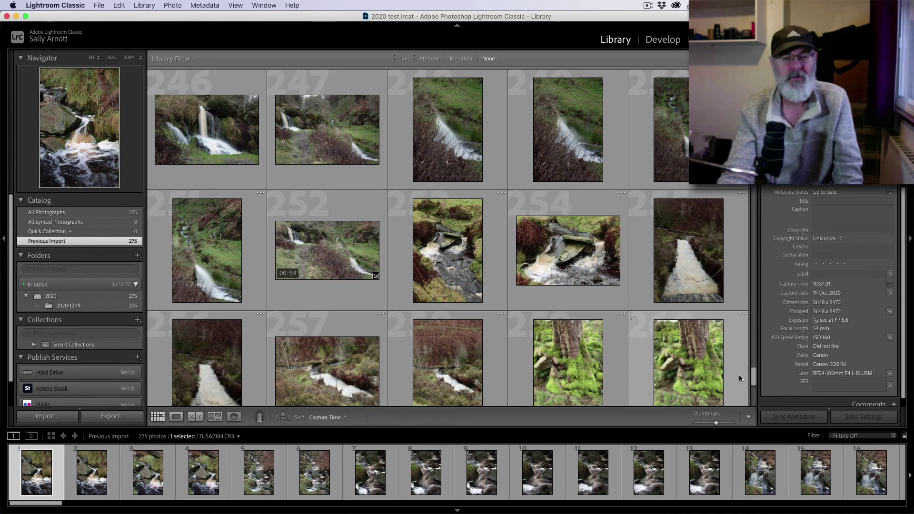
{"action": "left_click_drag", "start_coordinate": [754, 380], "coordinate": [758, 415]}
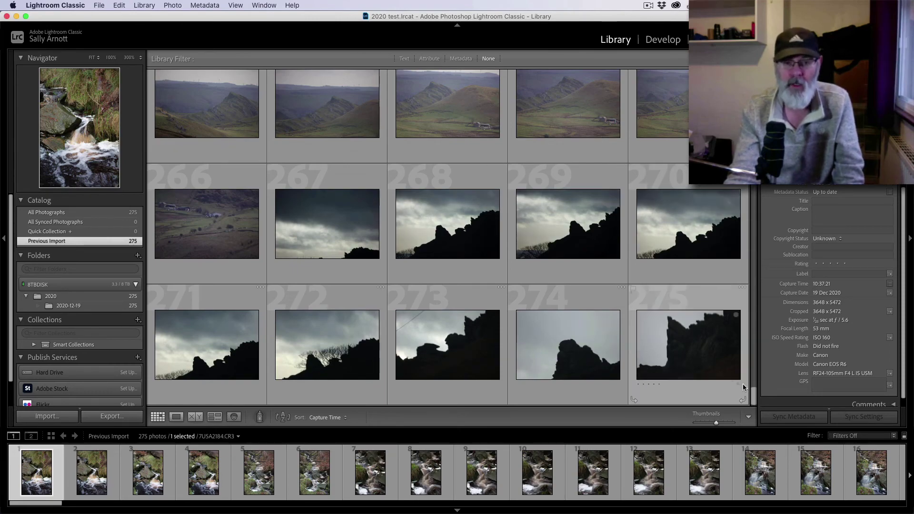
Compare browsing the imported photos from first to last in the grid with browsing them along the filmstrip.
{"action": "left_click_drag", "start_coordinate": [754, 401], "coordinate": [754, 76]}
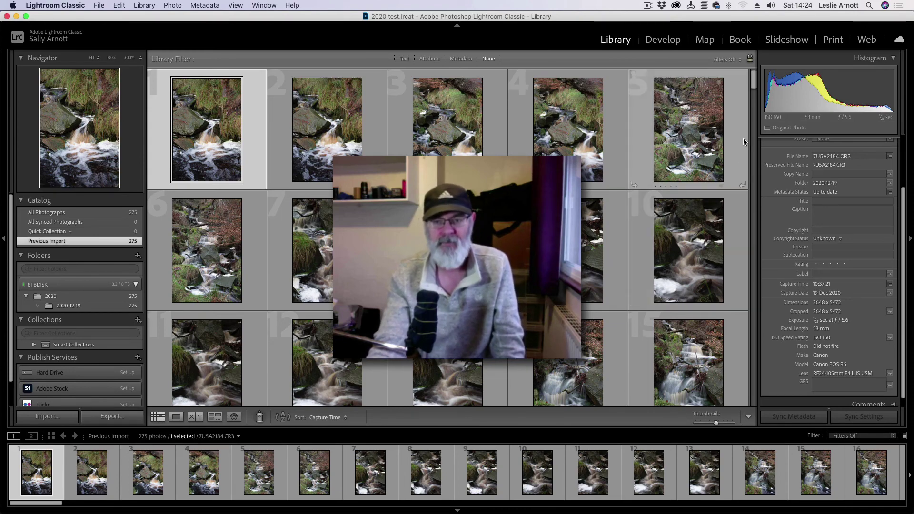
{"action": "left_click_drag", "start_coordinate": [752, 81], "coordinate": [756, 402]}
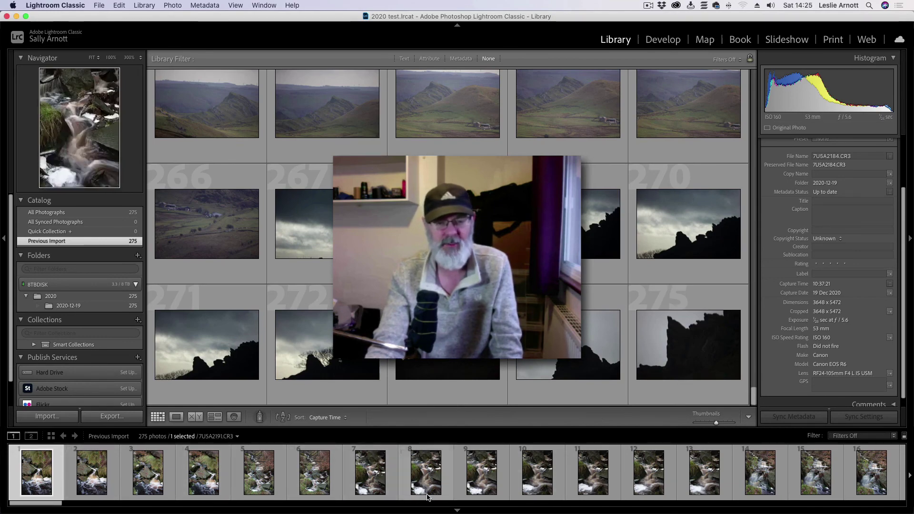
{"action": "scroll", "coordinate": [531, 491], "scroll_direction": "down", "scroll_amount": 4}
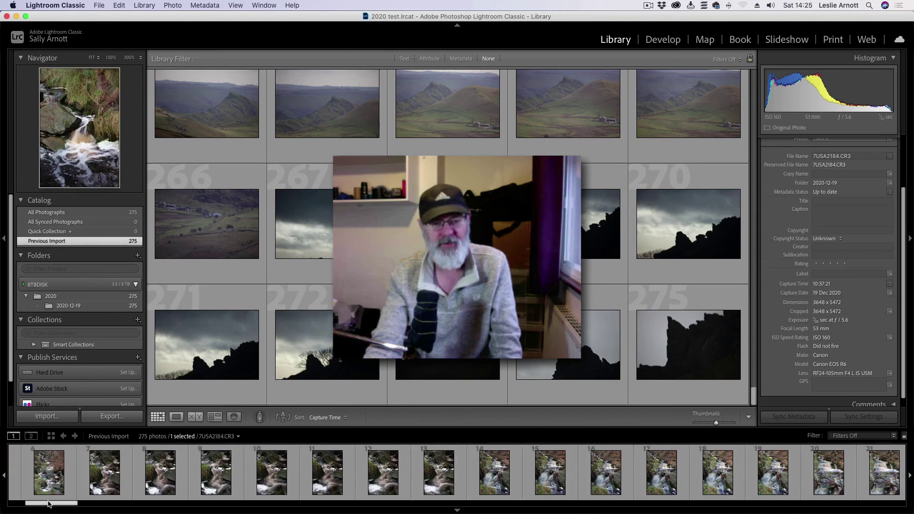
{"action": "left_click_drag", "start_coordinate": [57, 502], "coordinate": [459, 508]}
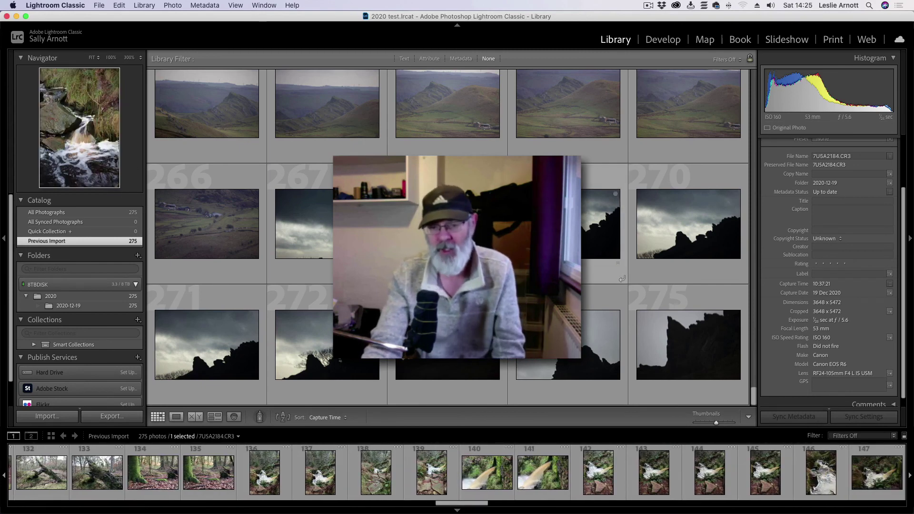